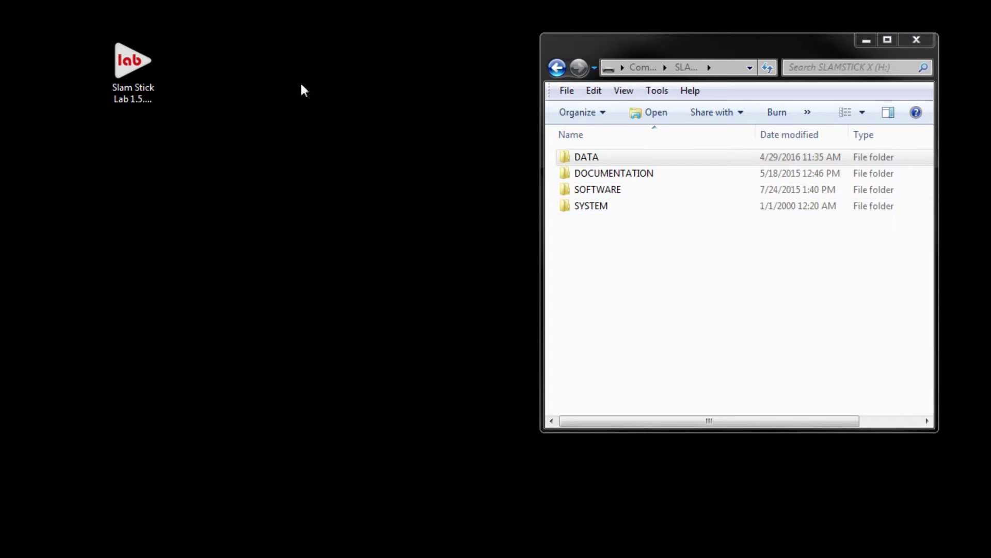
# Launch Slam Stick Lab 1.5.1 from its desktop shortcut.
pyautogui.doubleClick(139, 67)
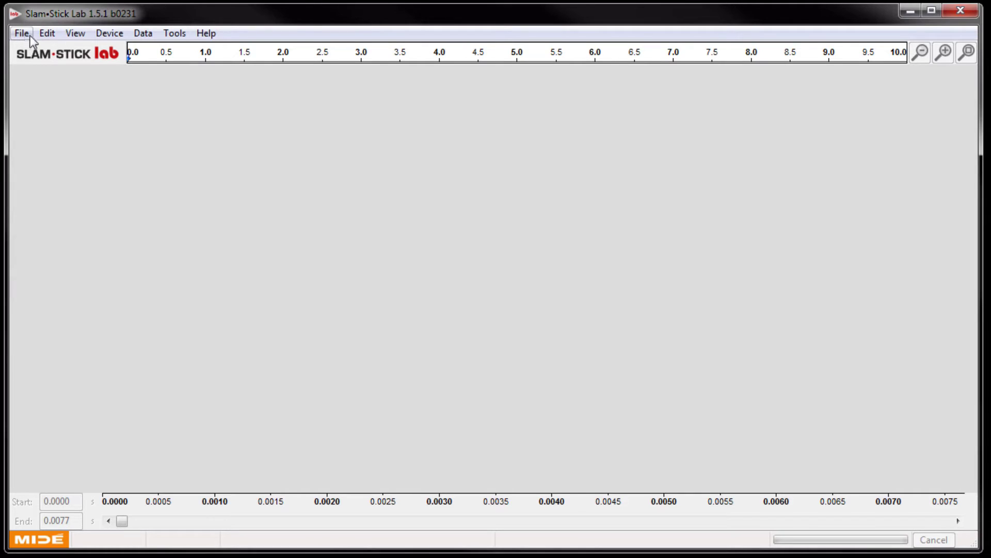
# Set the clocks of all three connected recorders and open the Slam Stick X on G:\ for configuration.
pyautogui.click(117, 38)
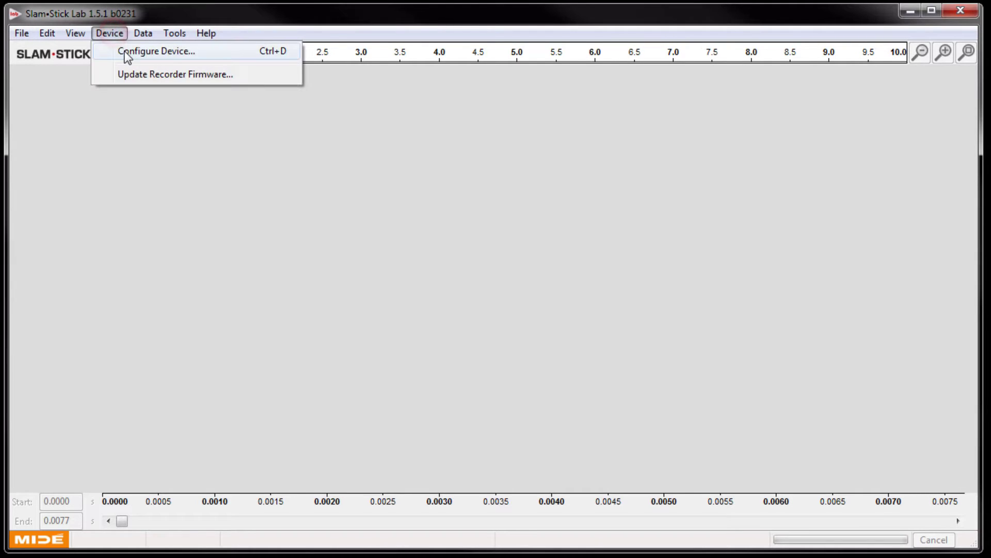
pyautogui.click(126, 50)
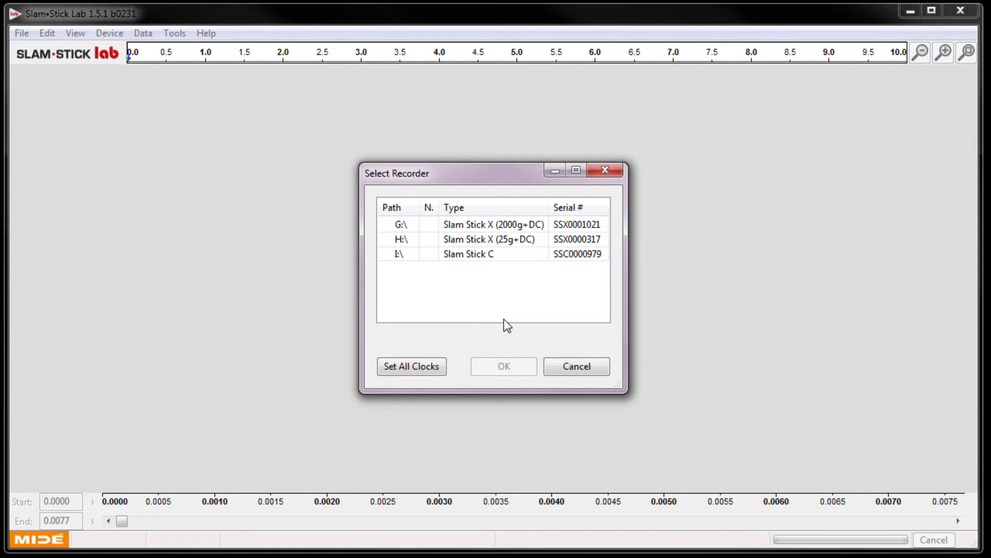
pyautogui.click(425, 369)
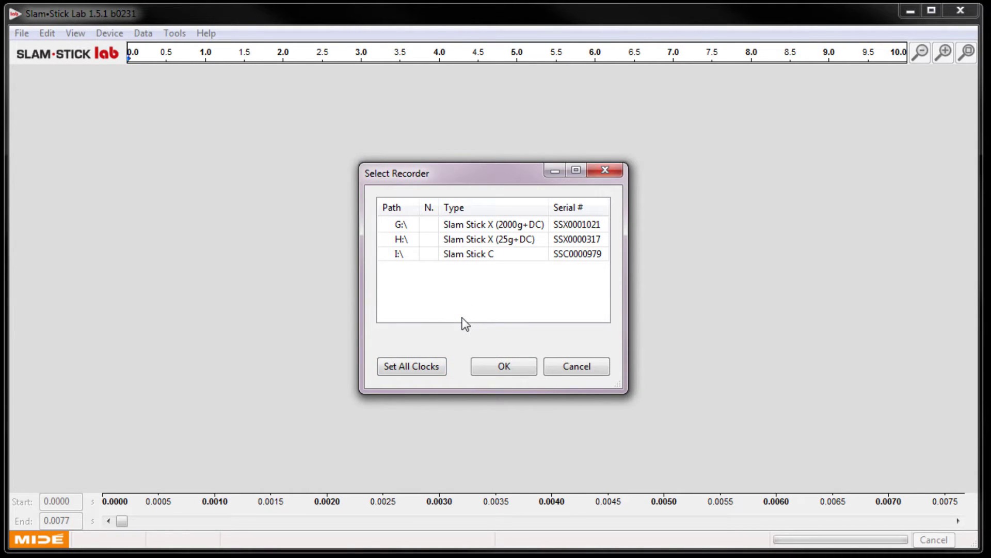
pyautogui.doubleClick(506, 225)
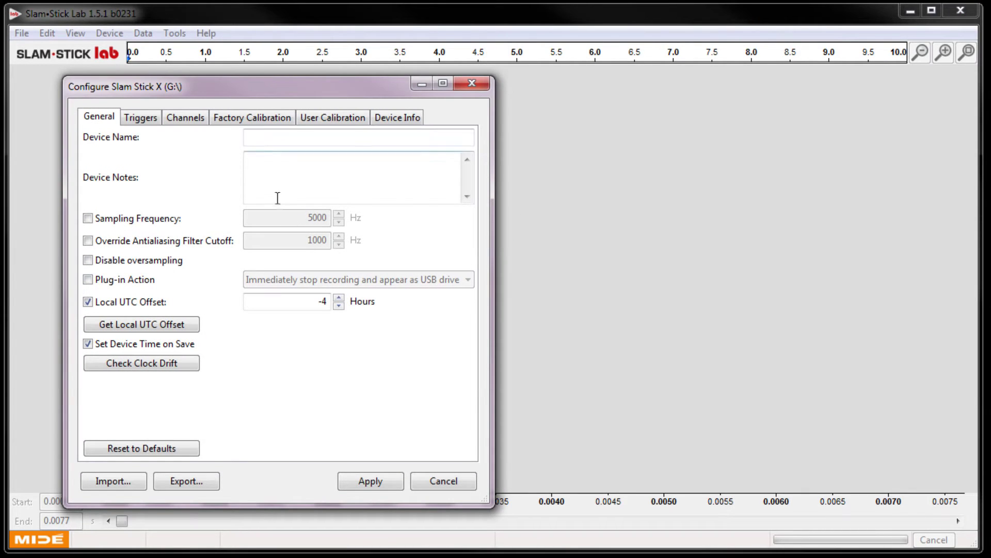
# Override the sampling frequency to 20000 Hz and the antialiasing filter cutoff to 5000 Hz.
pyautogui.click(149, 217)
pyautogui.click(298, 223)
pyautogui.doubleClick(298, 223)
pyautogui.write('20000')
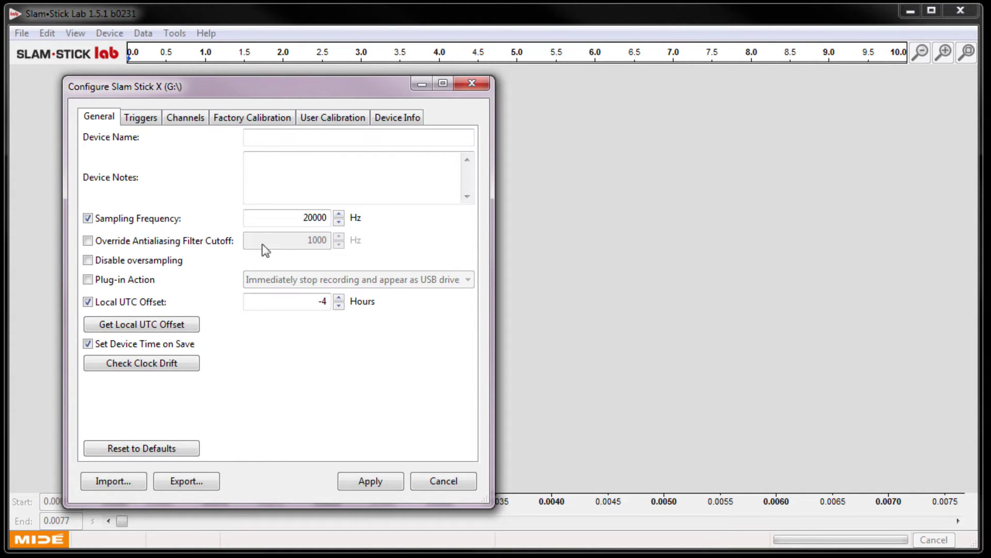
pyautogui.click(194, 240)
pyautogui.doubleClick(287, 241)
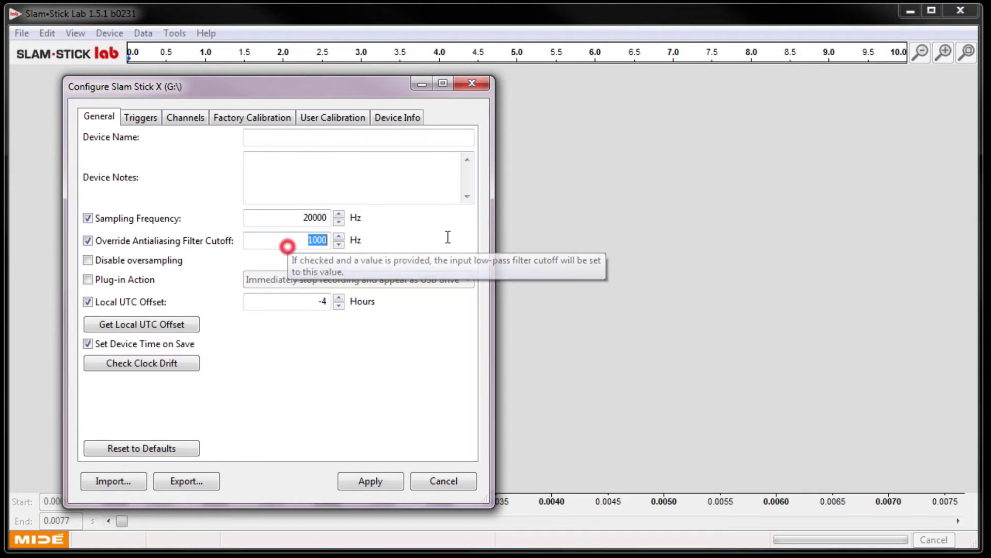
pyautogui.write('5000')
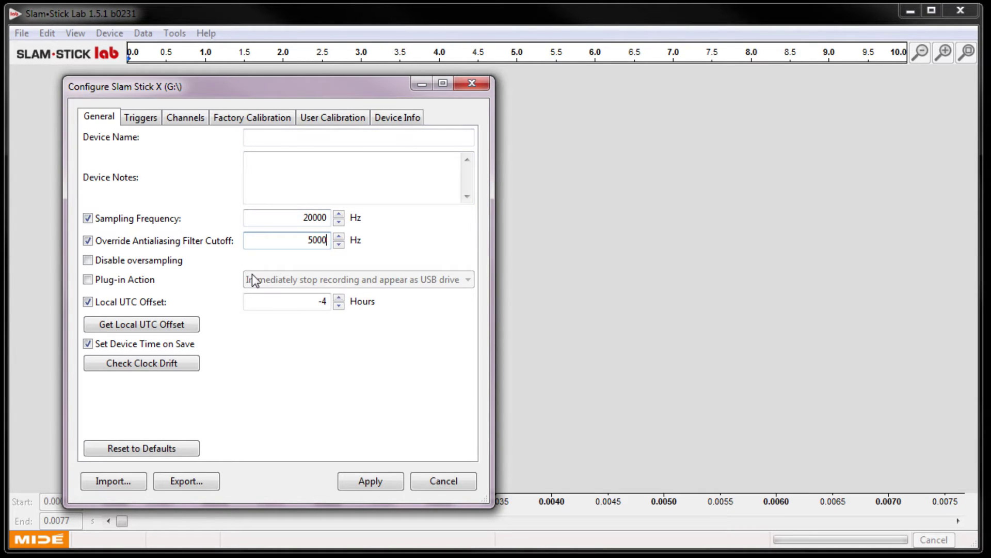
# Look at the plug-in action choices, then leave the plug-in action override off.
pyautogui.click(150, 279)
pyautogui.click(262, 281)
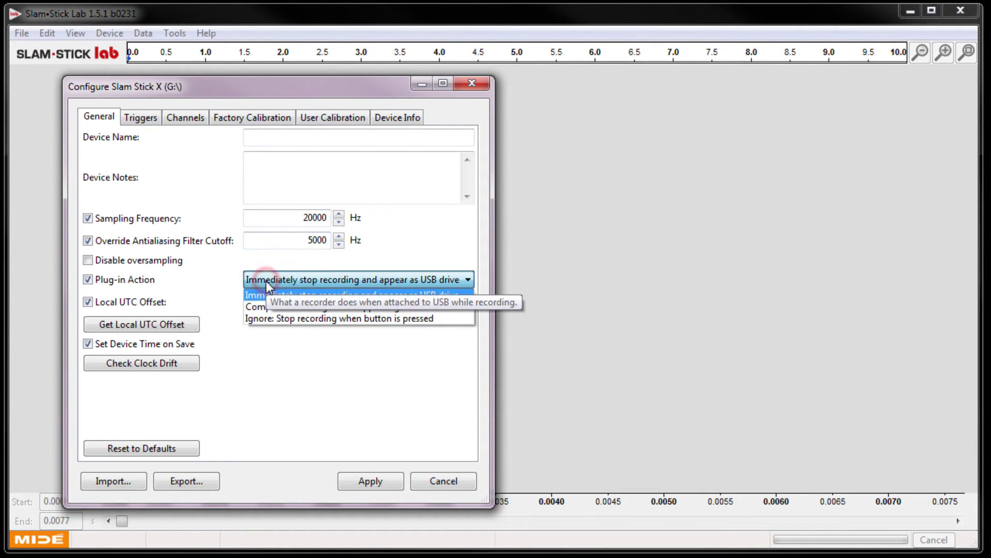
pyautogui.click(147, 279)
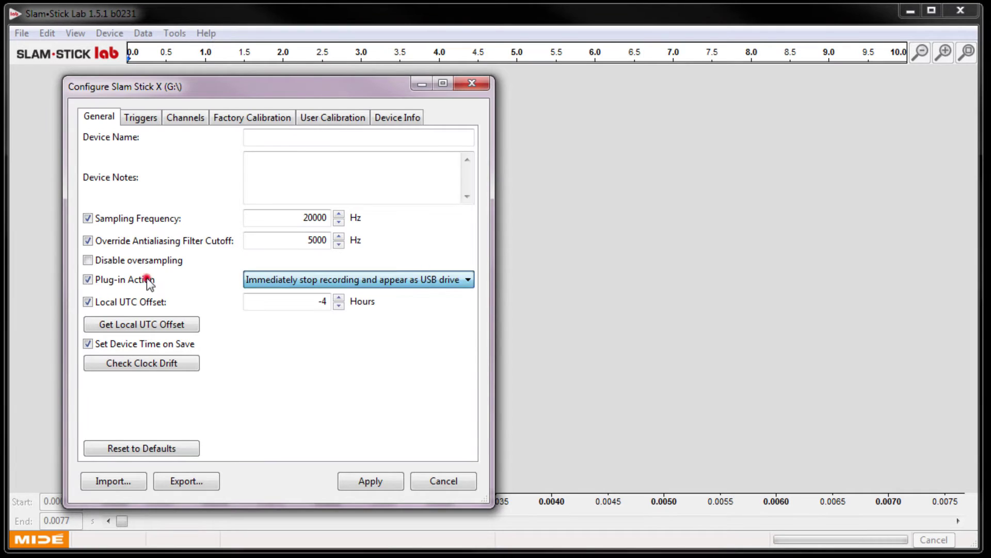
pyautogui.click(147, 280)
# On the Triggers page, enable a 5-second recording delay and a 60-second recording time limit.
pyautogui.click(151, 118)
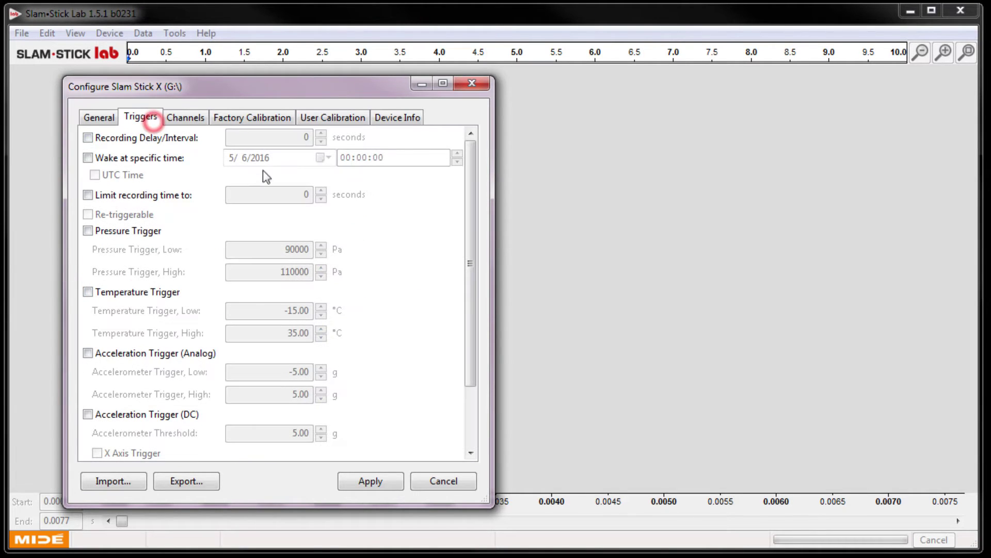
pyautogui.click(162, 137)
pyautogui.click(284, 136)
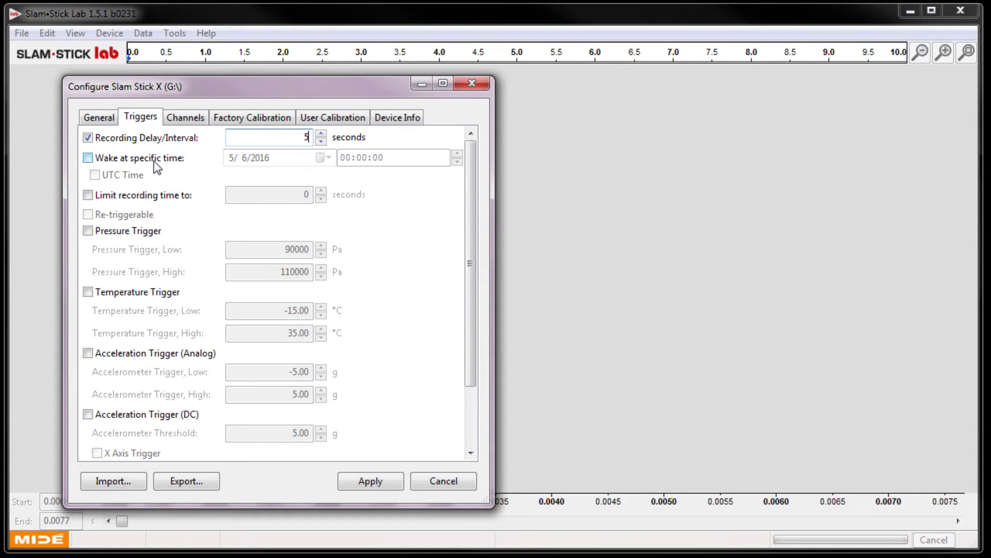
pyautogui.click(160, 196)
pyautogui.click(271, 197)
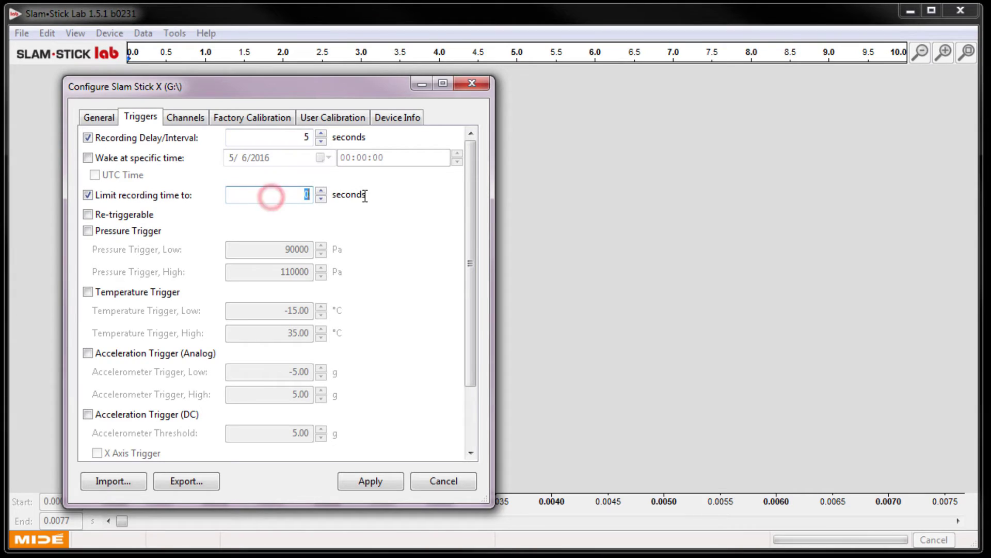
pyautogui.write('6')
pyautogui.click(362, 220)
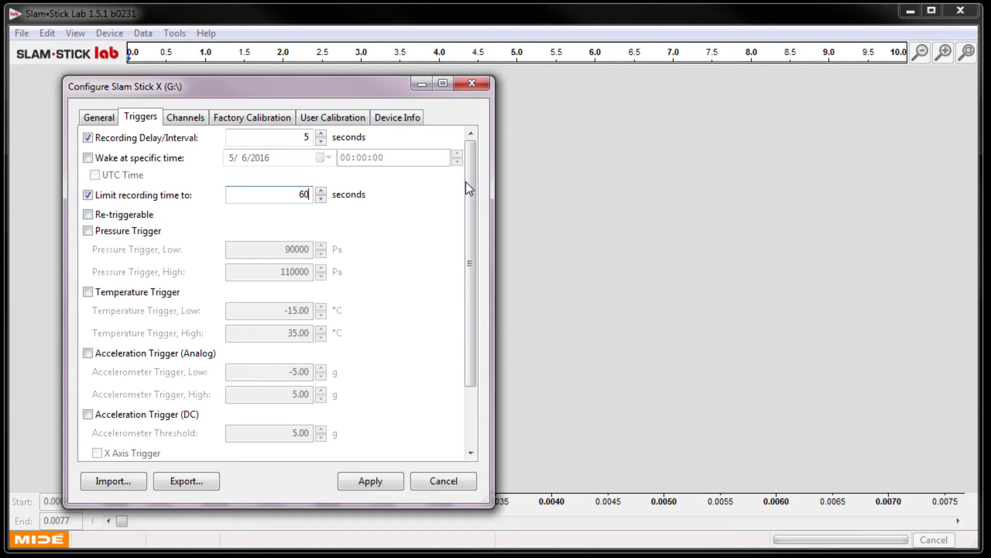
pyautogui.scroll(-2, 426, 240)
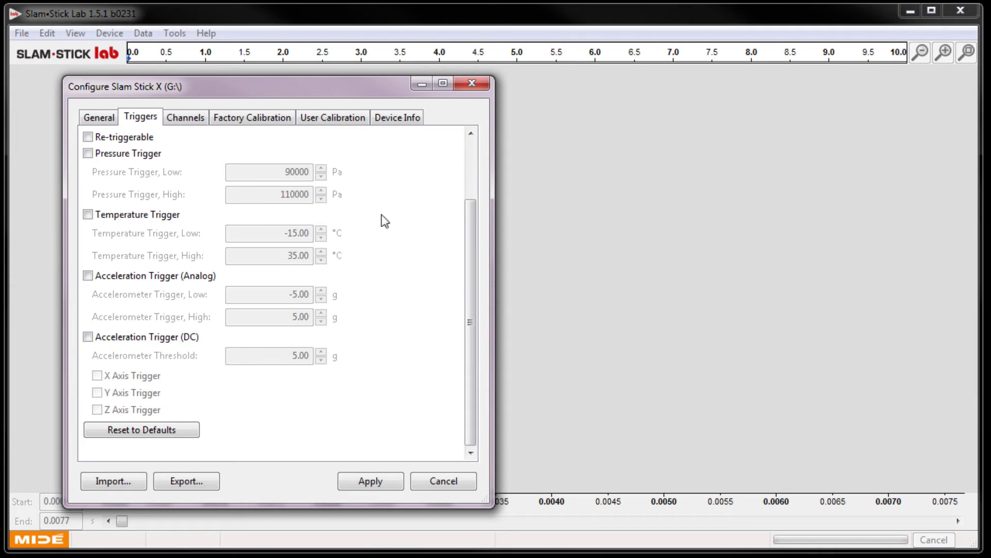
pyautogui.click(184, 115)
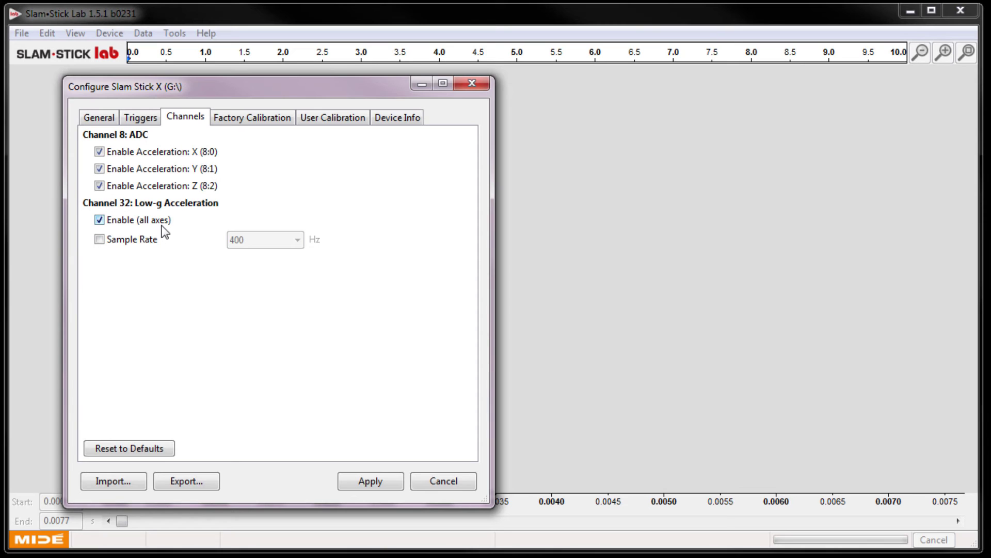
# Enable a custom sample rate for the low-g acceleration channel (Channel 32) and set it to 1600 Hz.
pyautogui.click(150, 240)
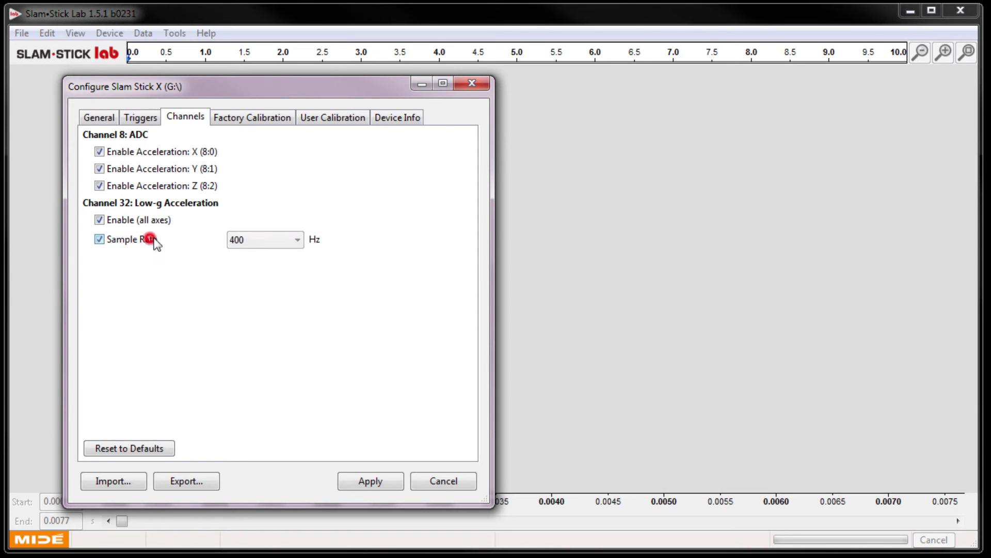
pyautogui.click(250, 239)
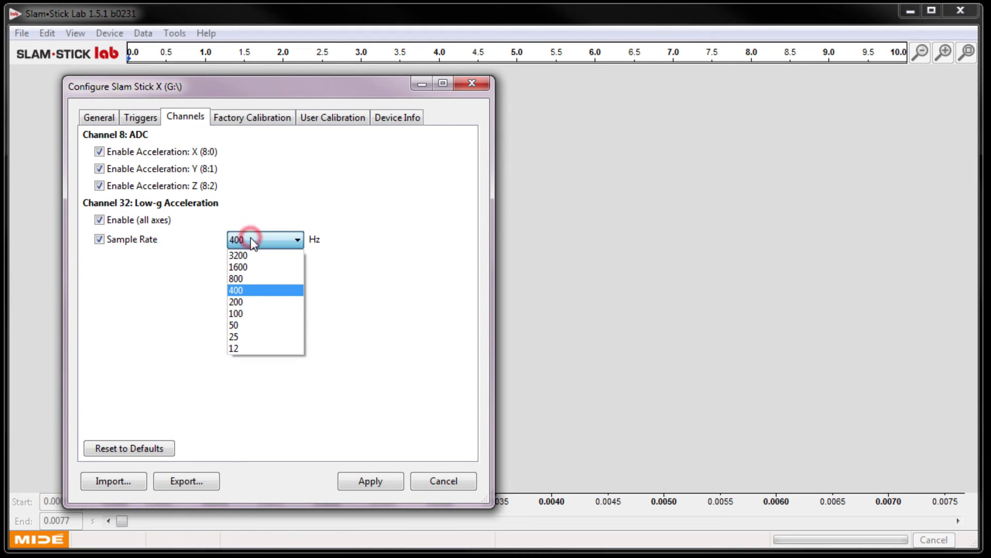
pyautogui.click(255, 264)
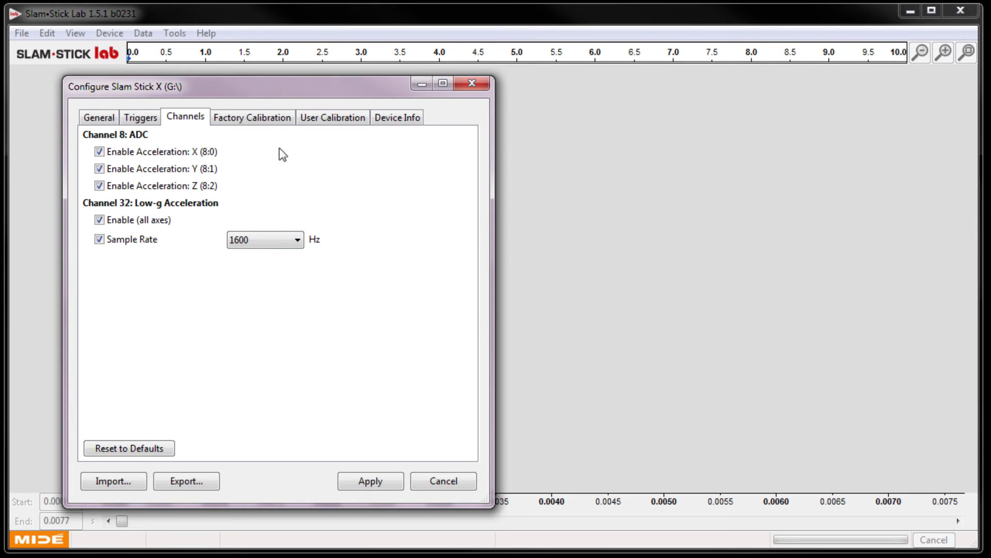
pyautogui.click(274, 119)
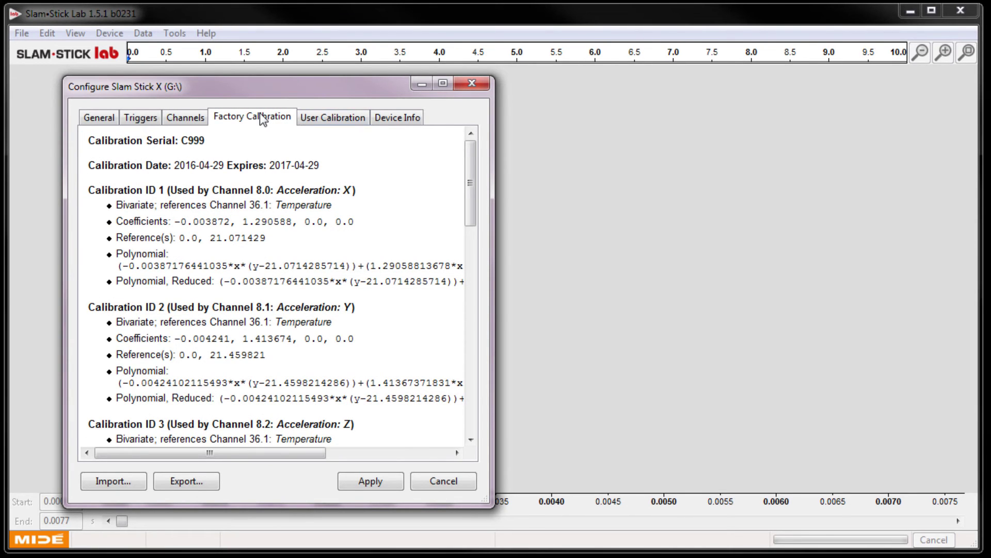
# Review the factory calibration details, then the user calibration page showing no calibration data.
pyautogui.scroll(-1, 261, 243)
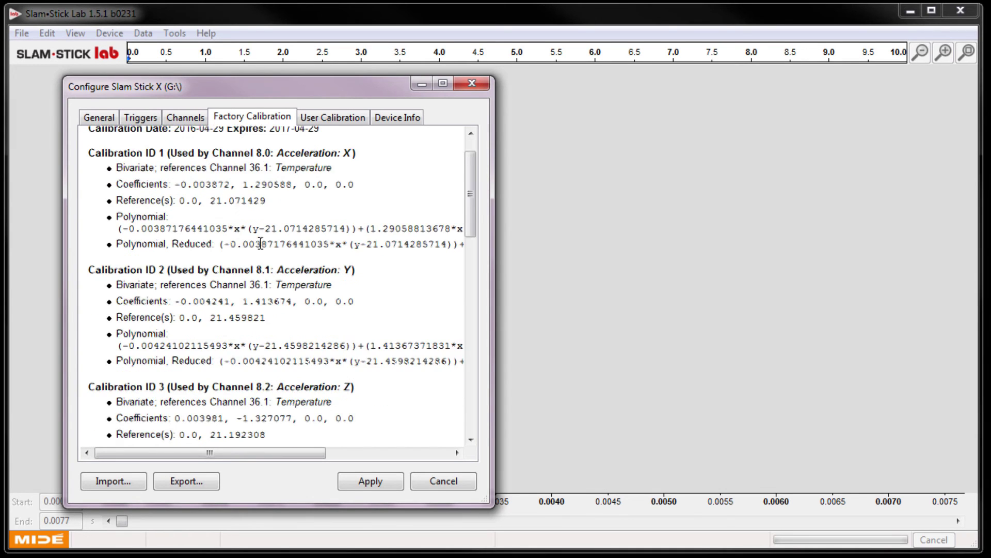
pyautogui.scroll(-4, 261, 243)
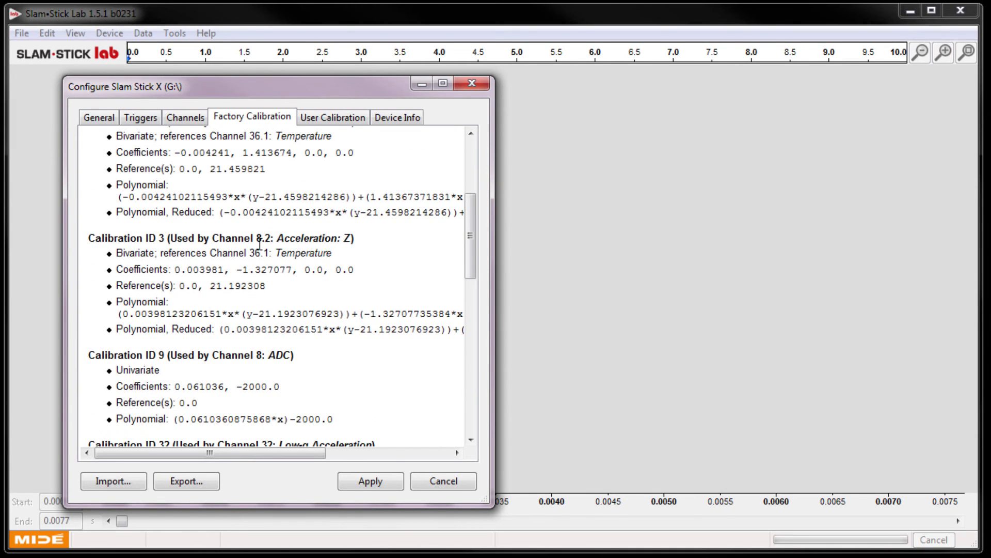
pyautogui.scroll(5, 260, 243)
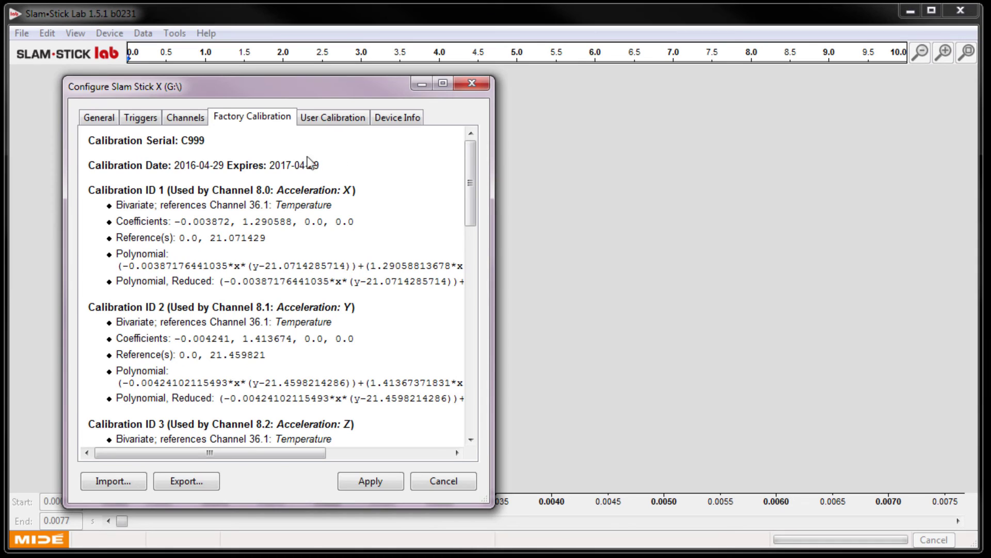
pyautogui.click(343, 112)
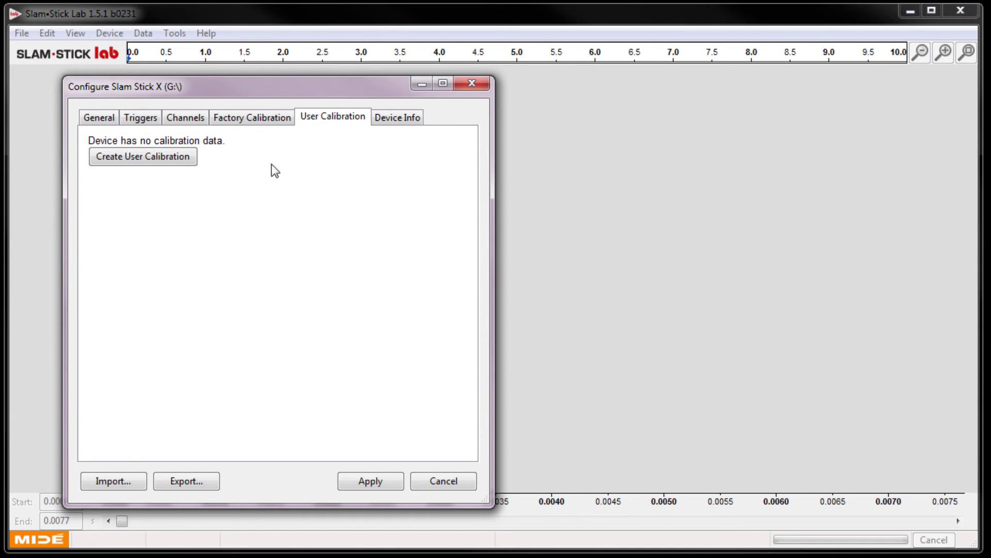
pyautogui.click(414, 117)
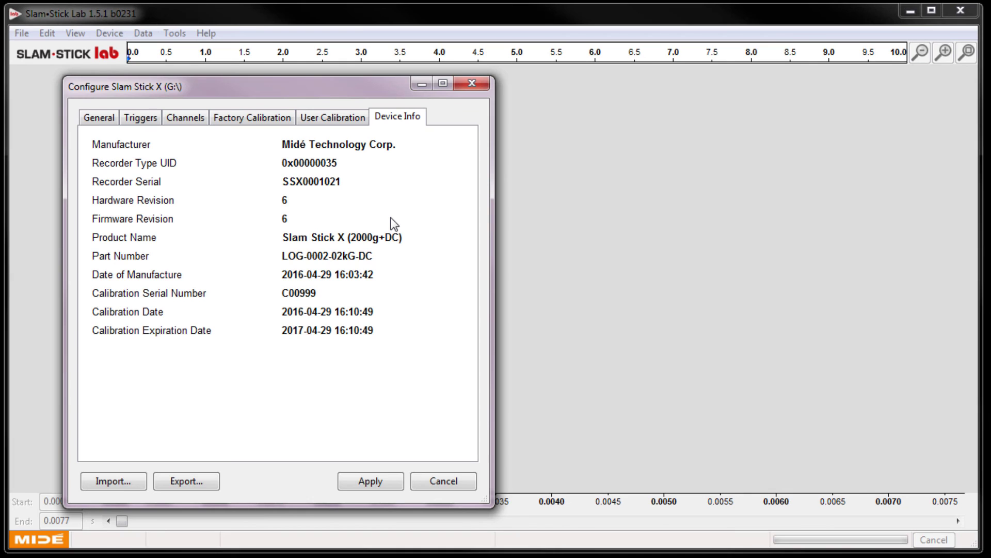
# Apply the new configuration to the Slam Stick X recorder.
pyautogui.click(389, 476)
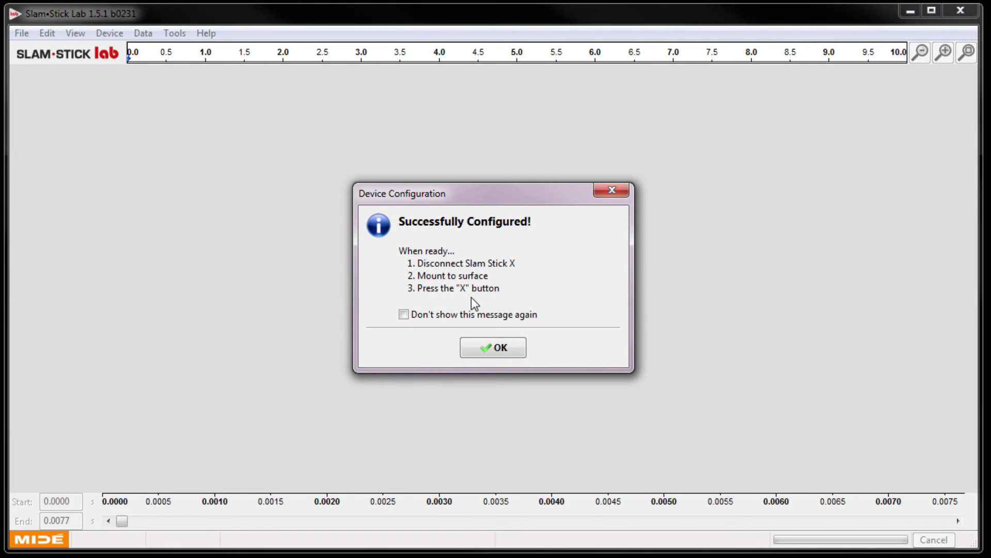